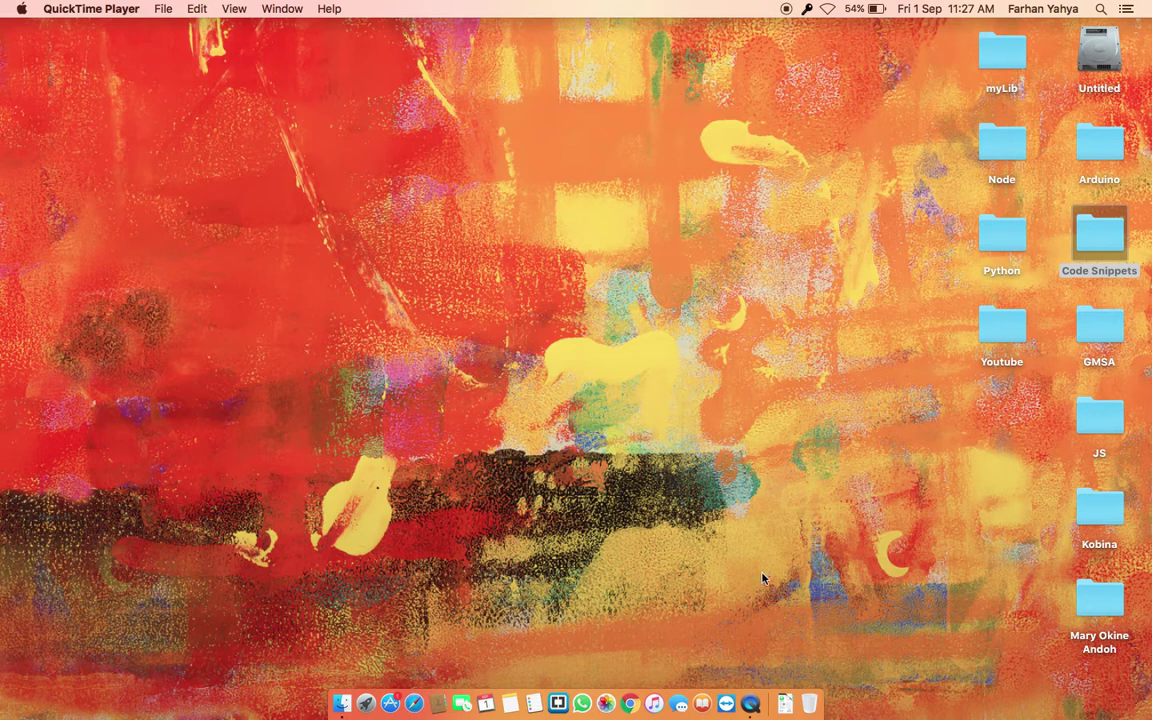
# - Launch Cisdem AppCrypt from the Launchpad app grid
pyautogui.press('F4')
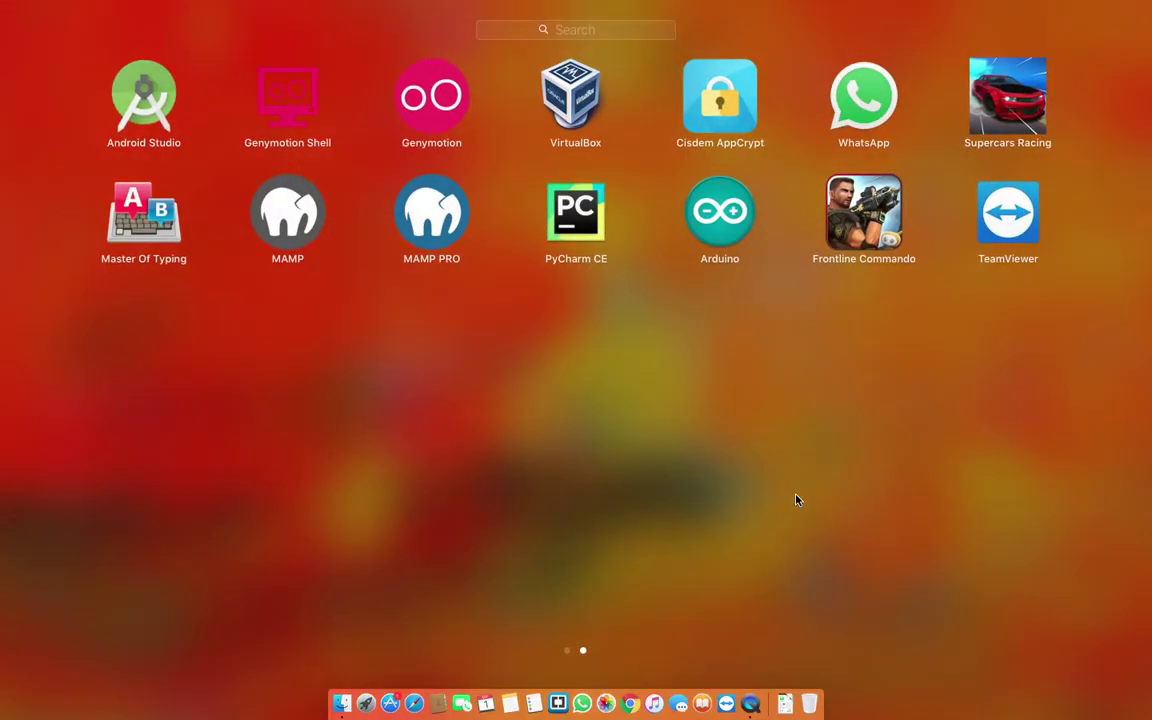
pyautogui.press('Escape')
pyautogui.press('F4')
pyautogui.press('Escape')
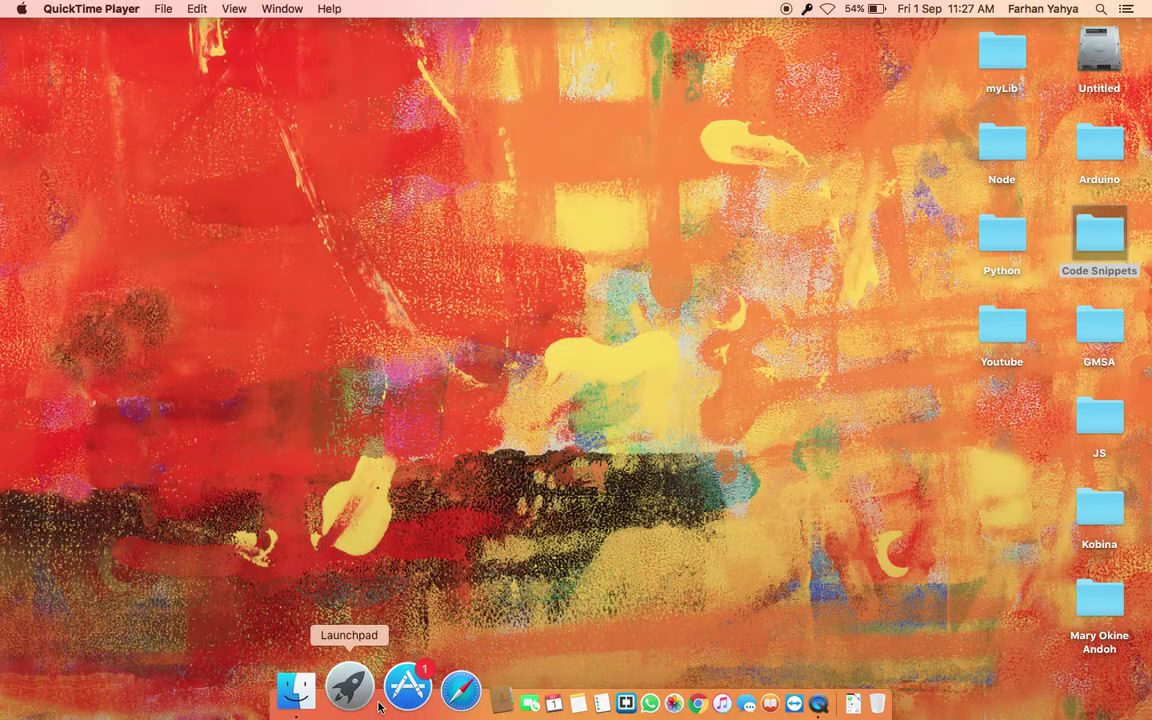
pyautogui.click(367, 708)
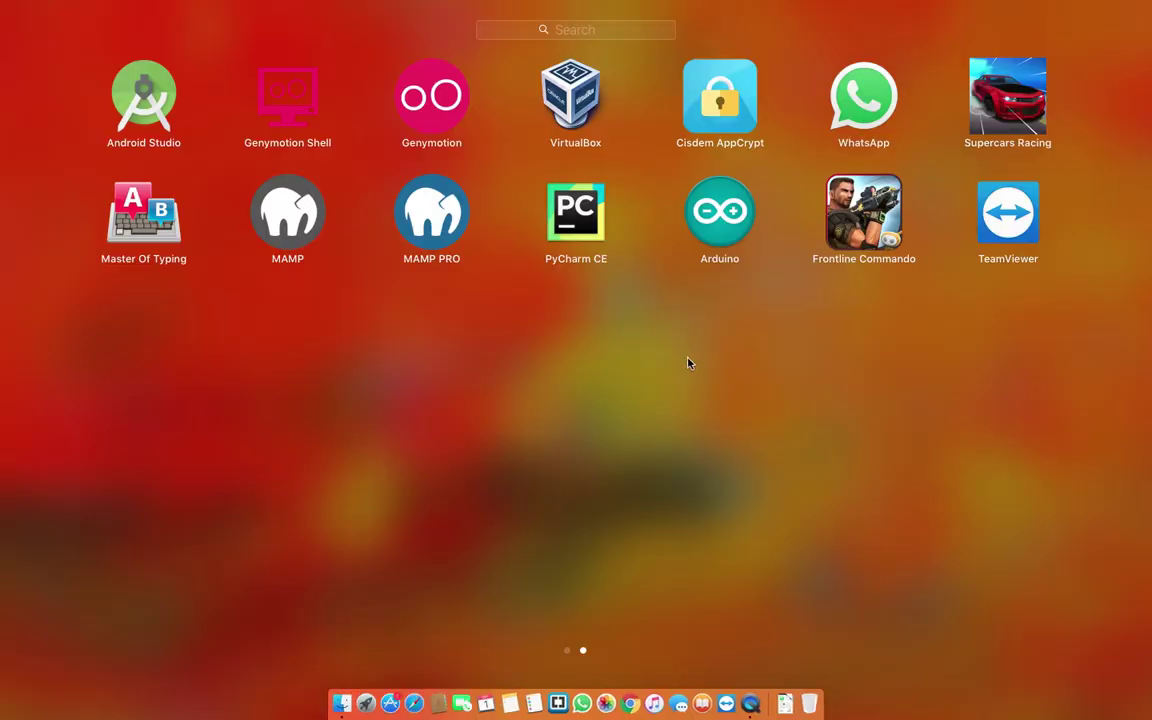
pyautogui.hscroll(-3, 597, 419)
pyautogui.hscroll(3, 597, 419)
pyautogui.click(731, 130)
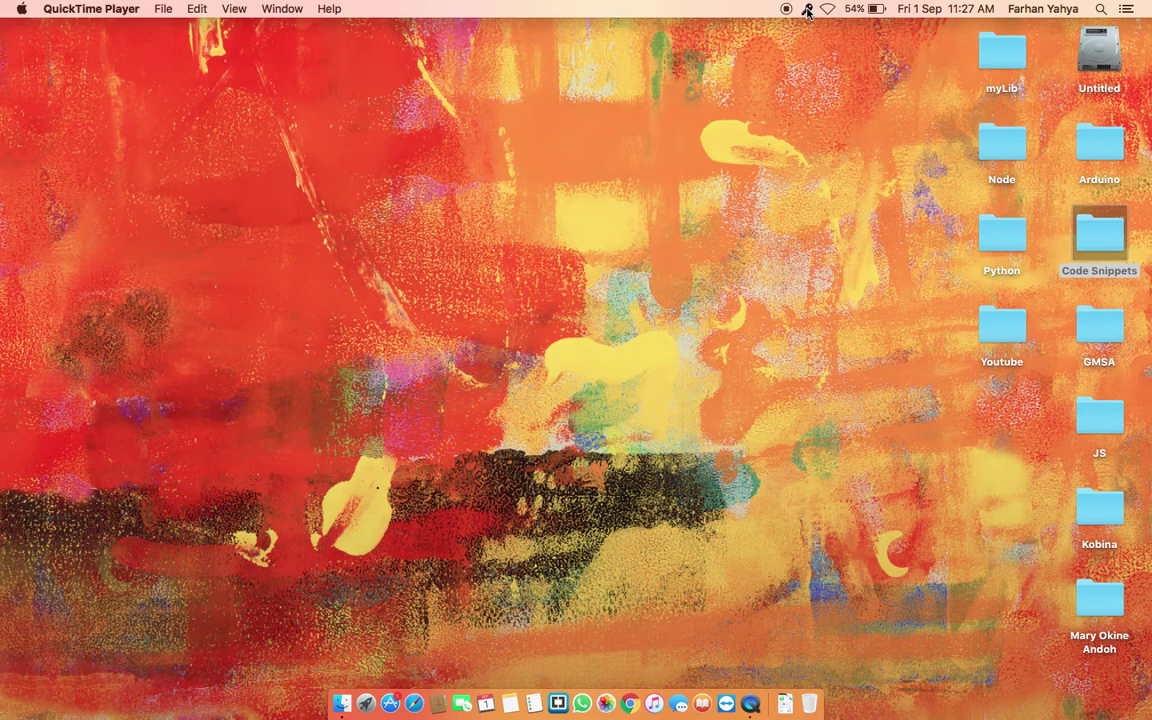
# - Unlock AppCrypt's main window via the menu-bar icon with its password, then show Launchpad
pyautogui.click(807, 11)
pyautogui.click(822, 55)
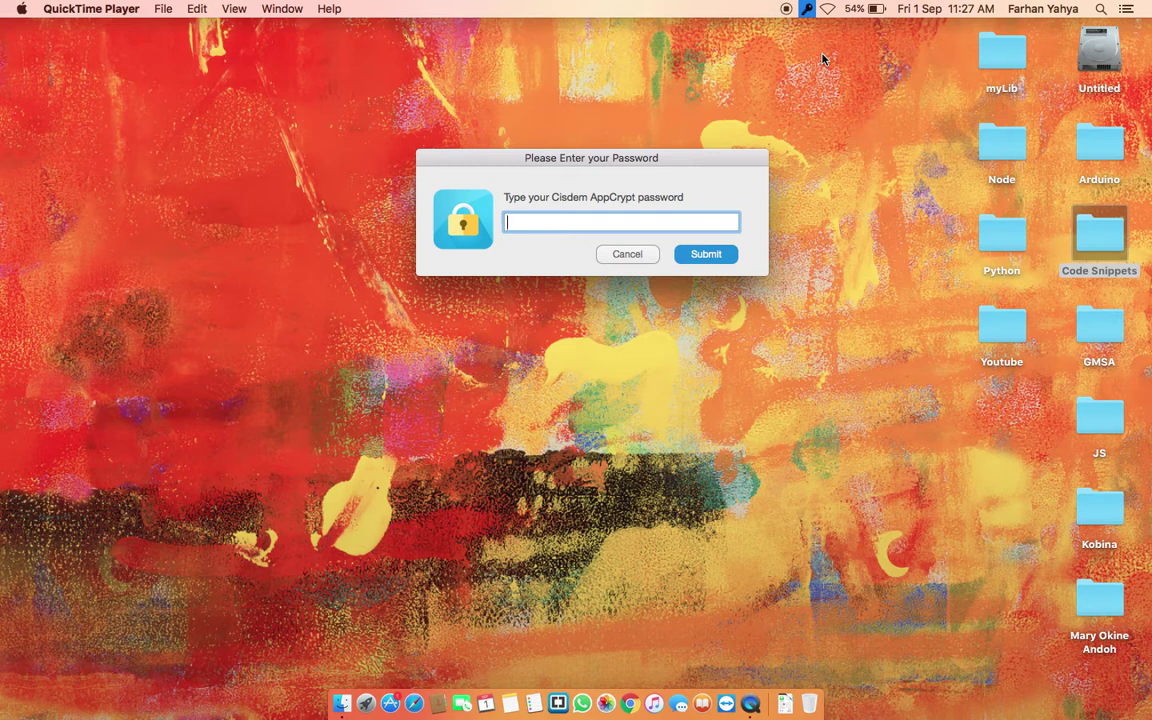
pyautogui.write('******')
pyautogui.press('Return')
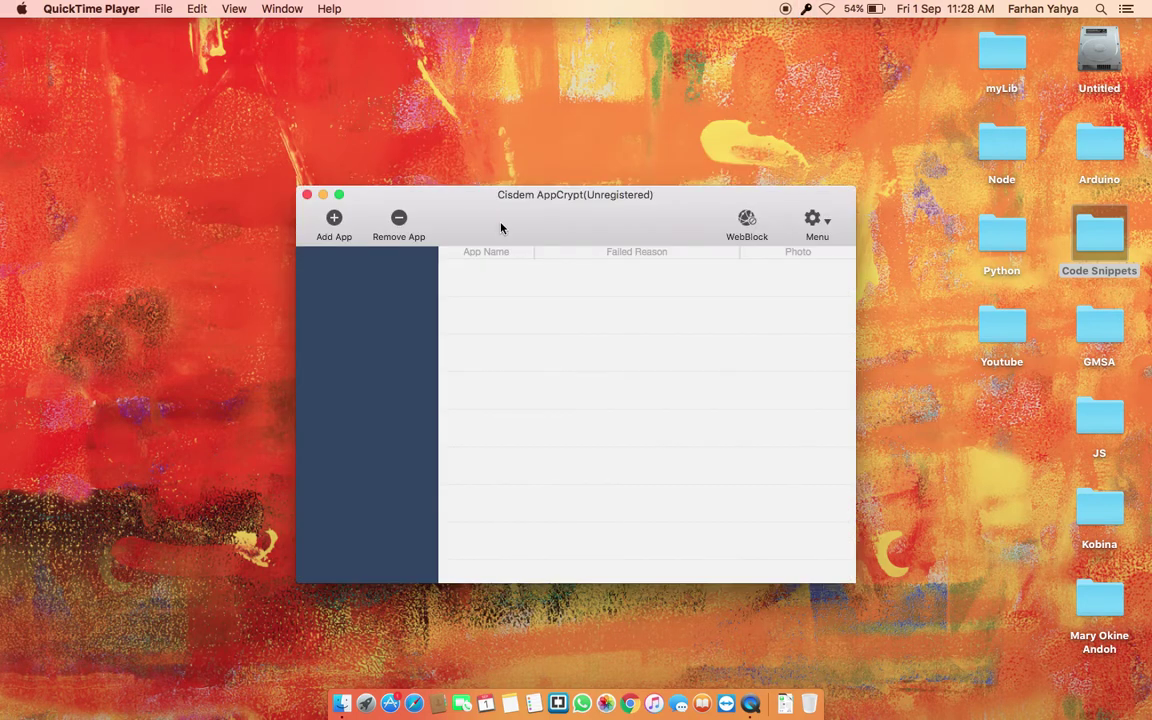
pyautogui.press('F4')
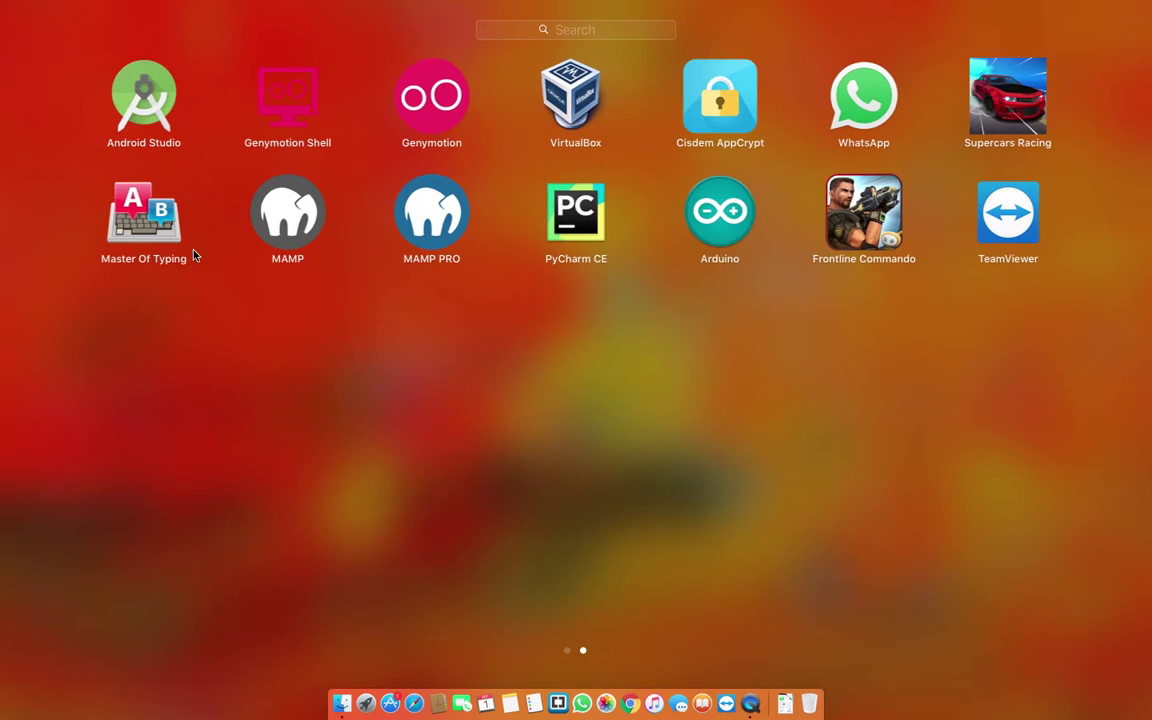
# - Launch Master Of Typing, type 'mouthier moralis' in the lesson, then close its window
pyautogui.click(155, 225)
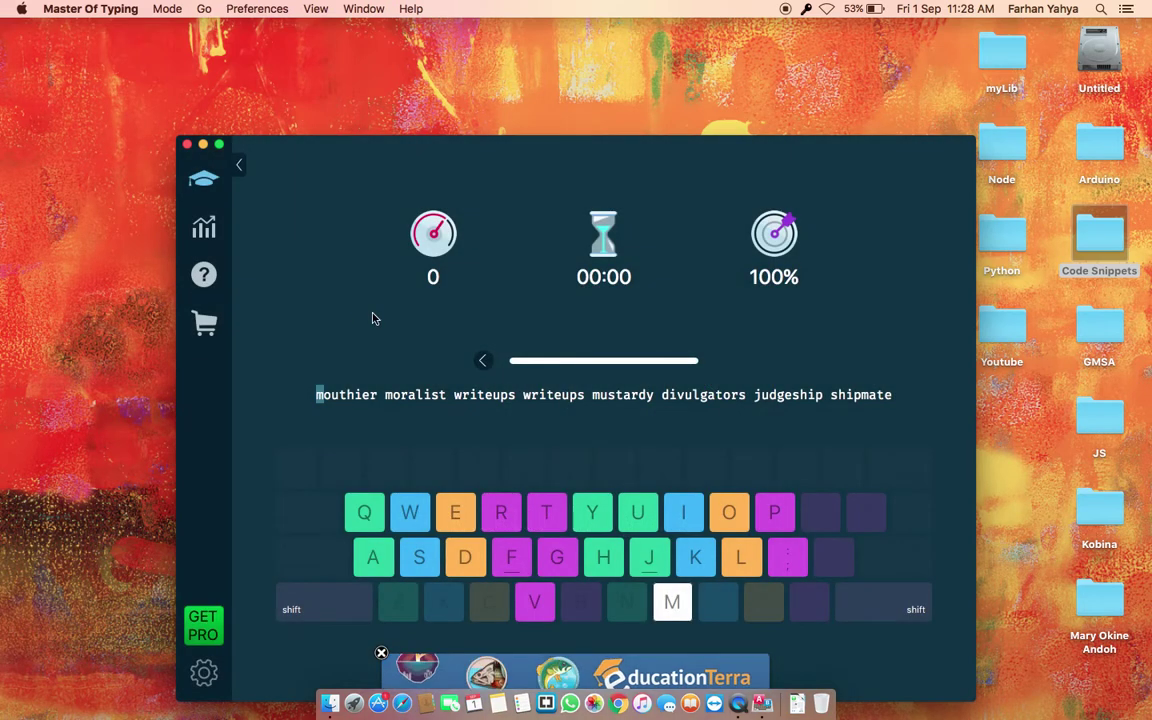
pyautogui.write('mouthier m')
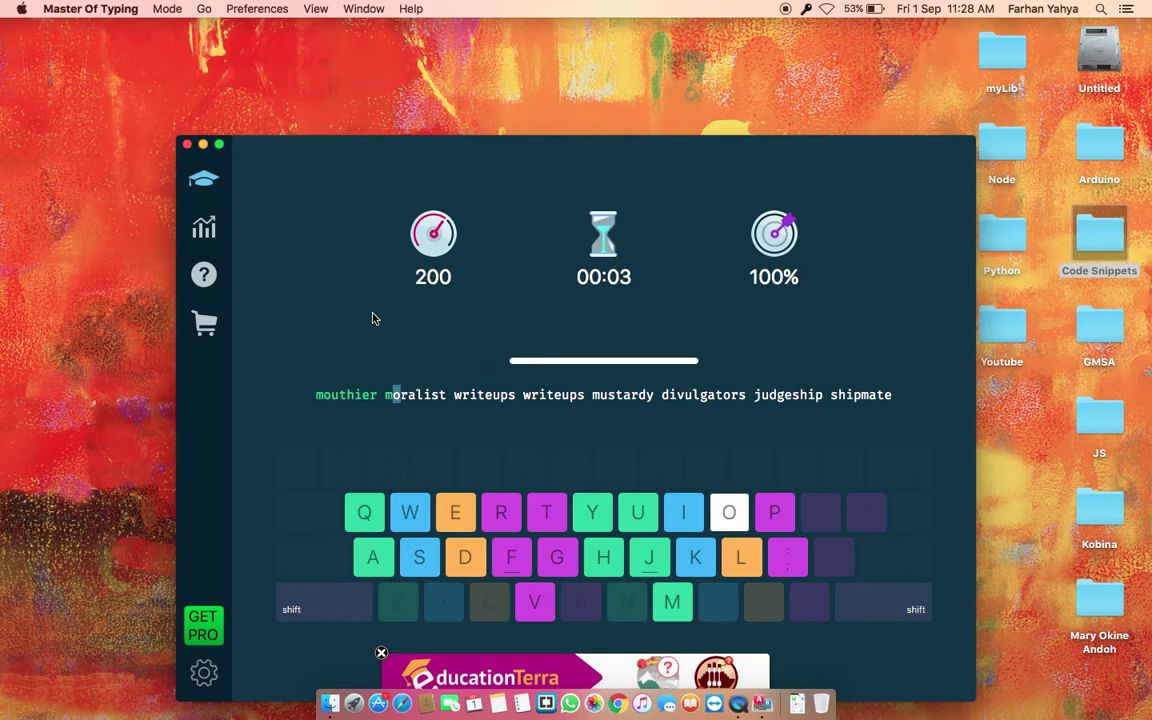
pyautogui.write('oralis')
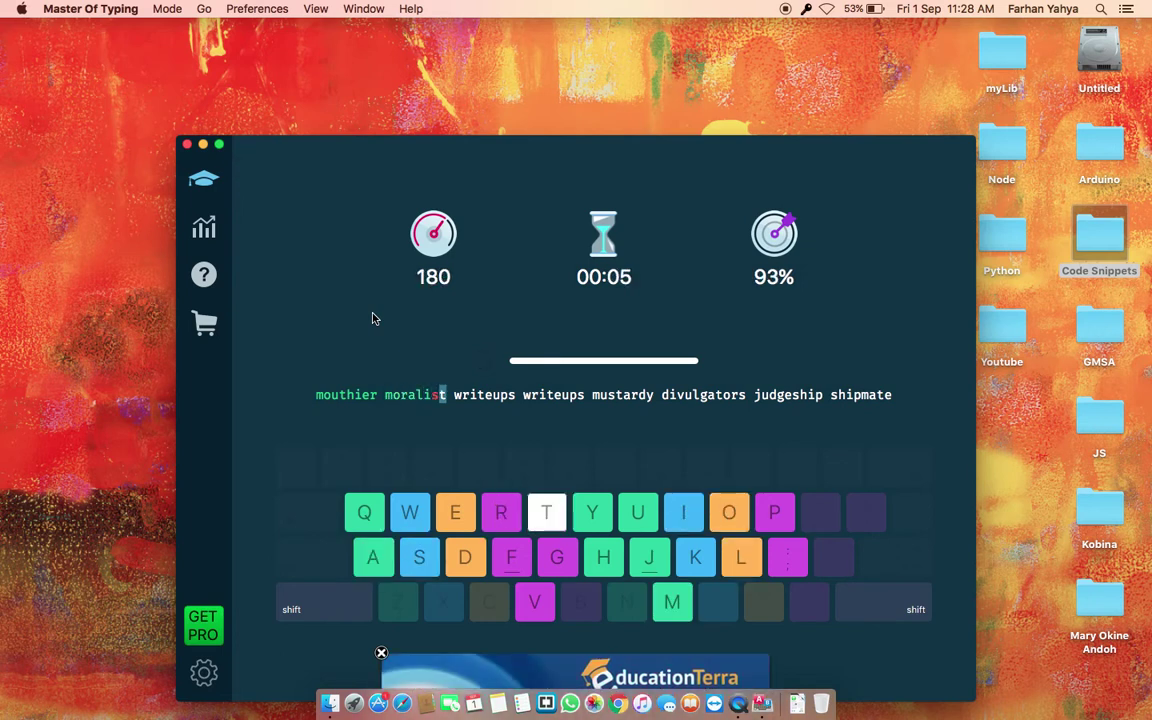
pyautogui.click(187, 145)
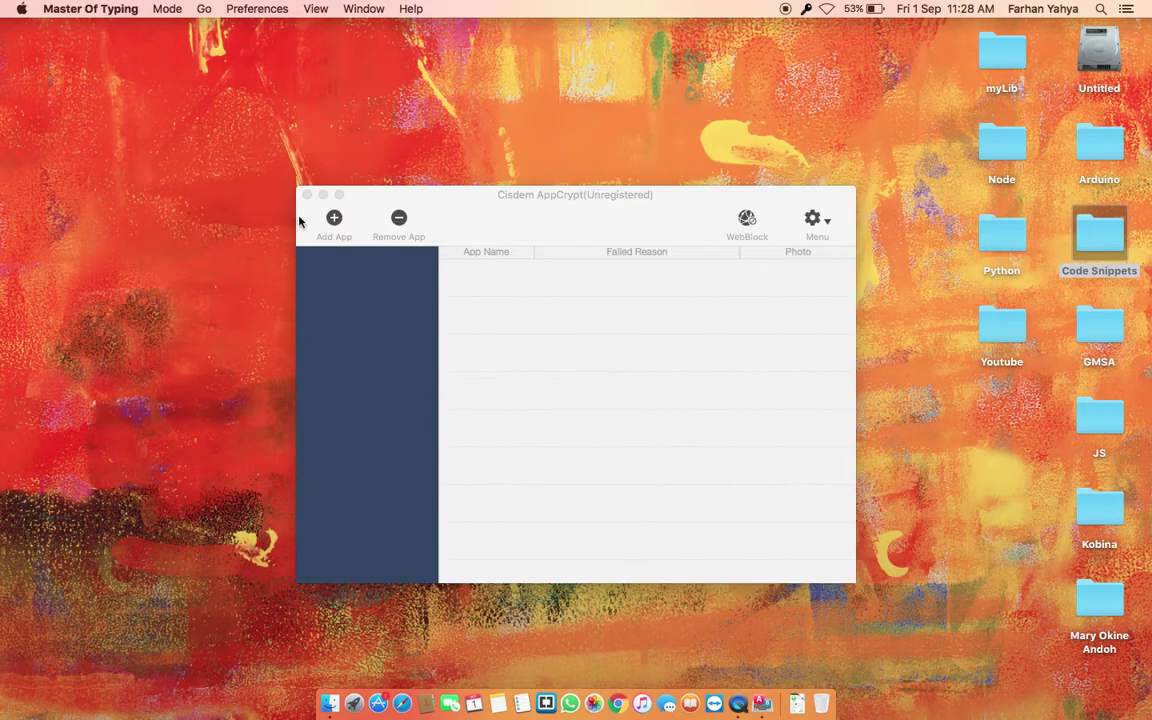
# - Add Master Of Typing from the Applications folder to AppCrypt's protected apps list
pyautogui.click(336, 222)
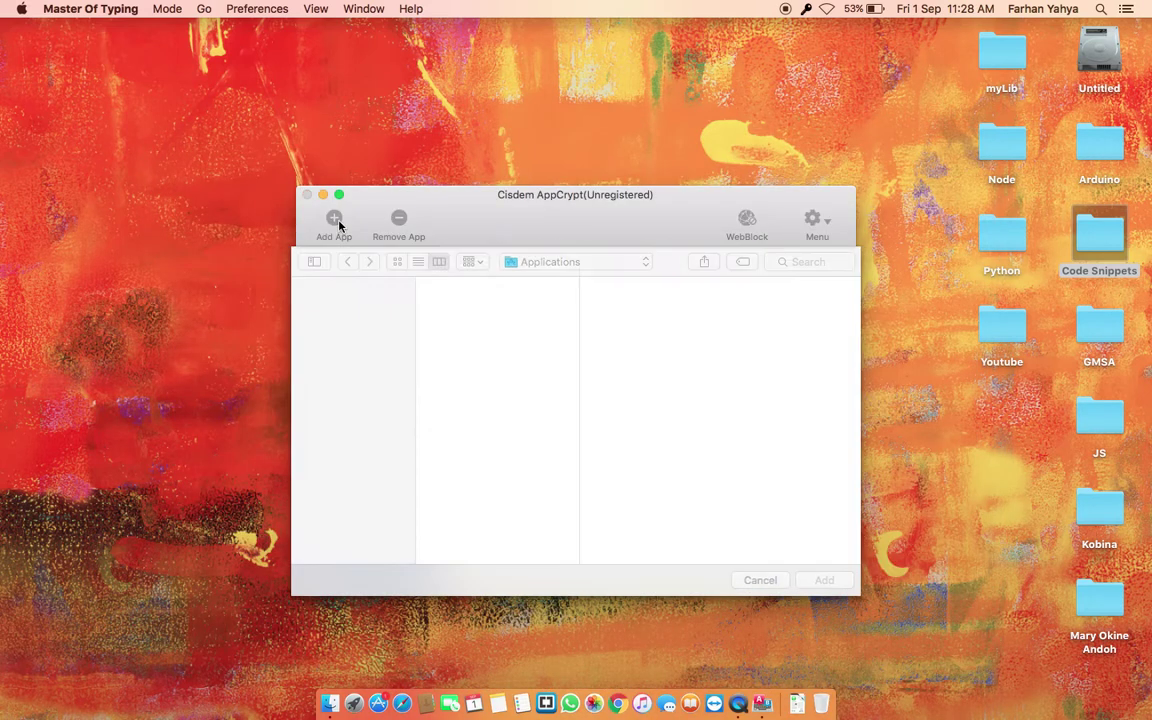
pyautogui.scroll(-10, 490, 385)
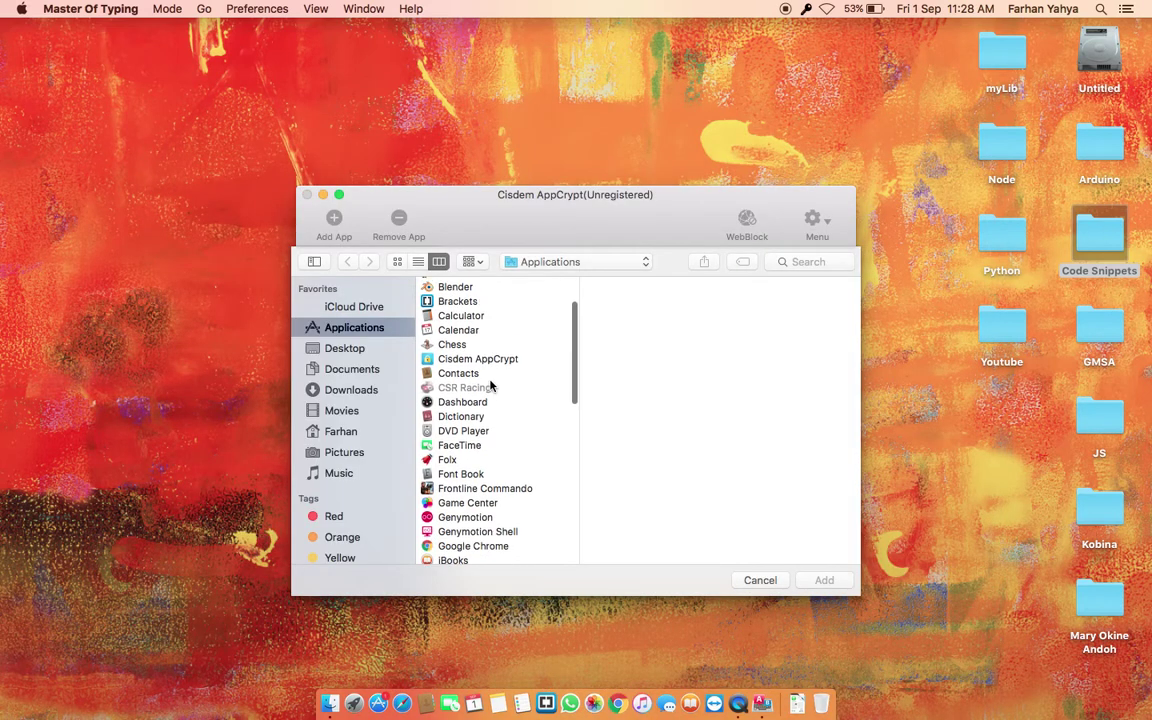
pyautogui.scroll(-8, 490, 385)
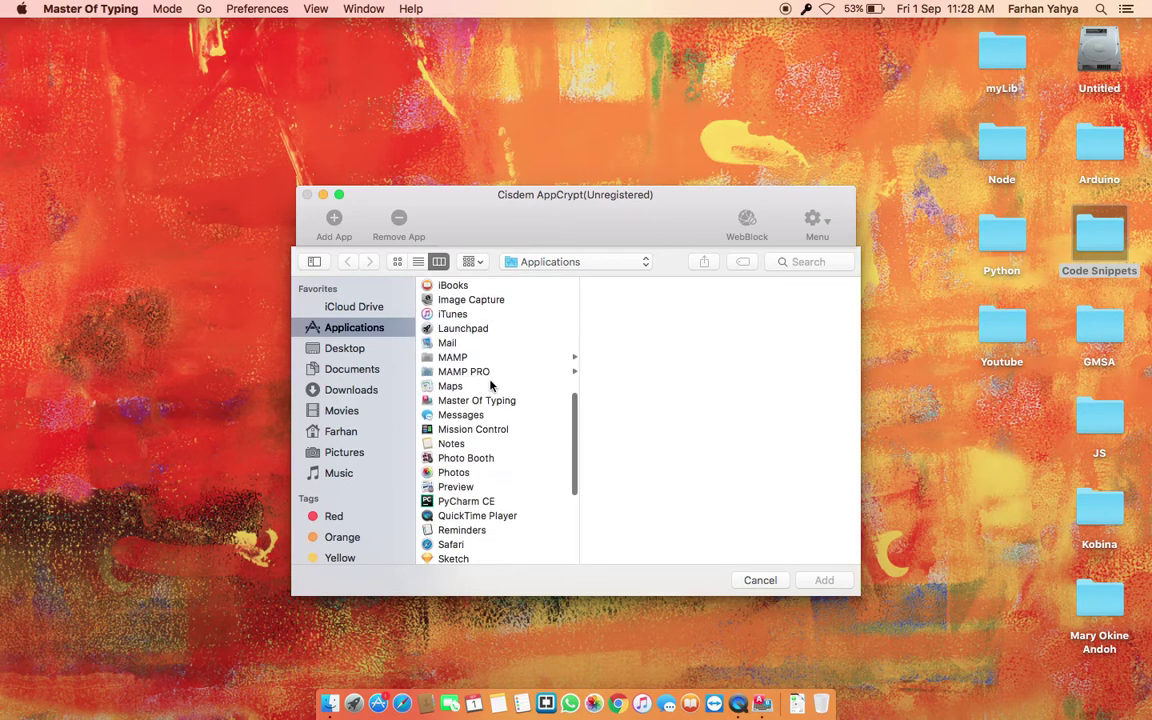
pyautogui.scroll(-5, 490, 385)
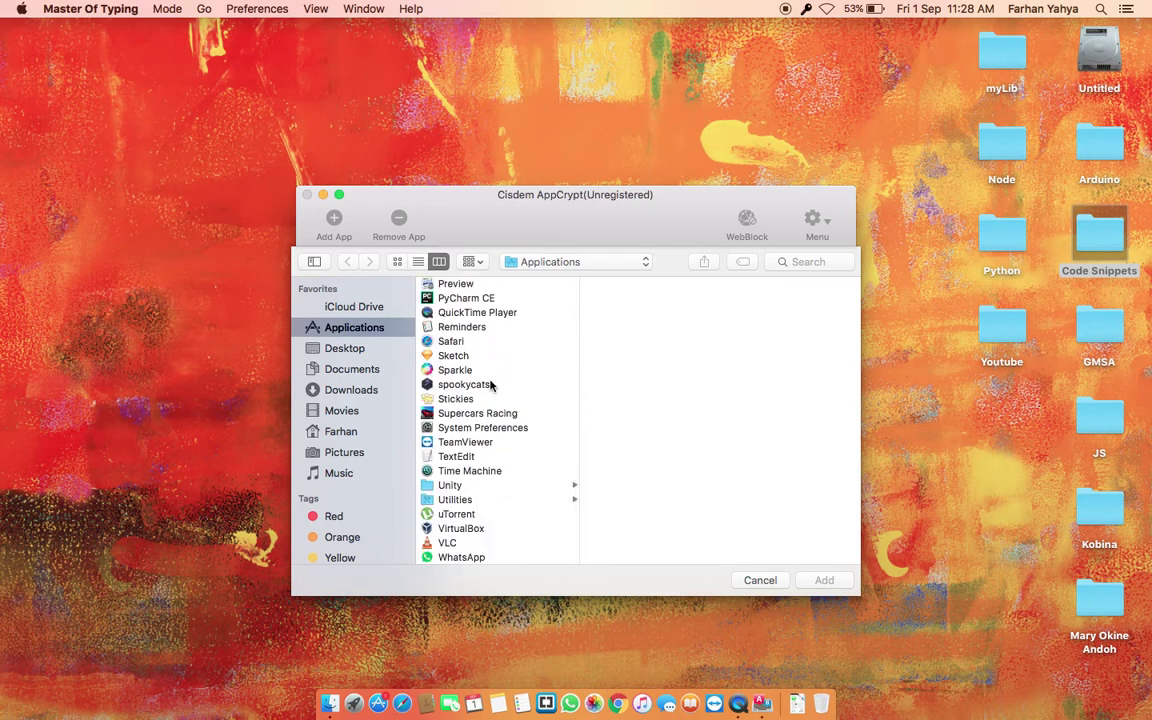
pyautogui.click(490, 385)
pyautogui.write('mail')
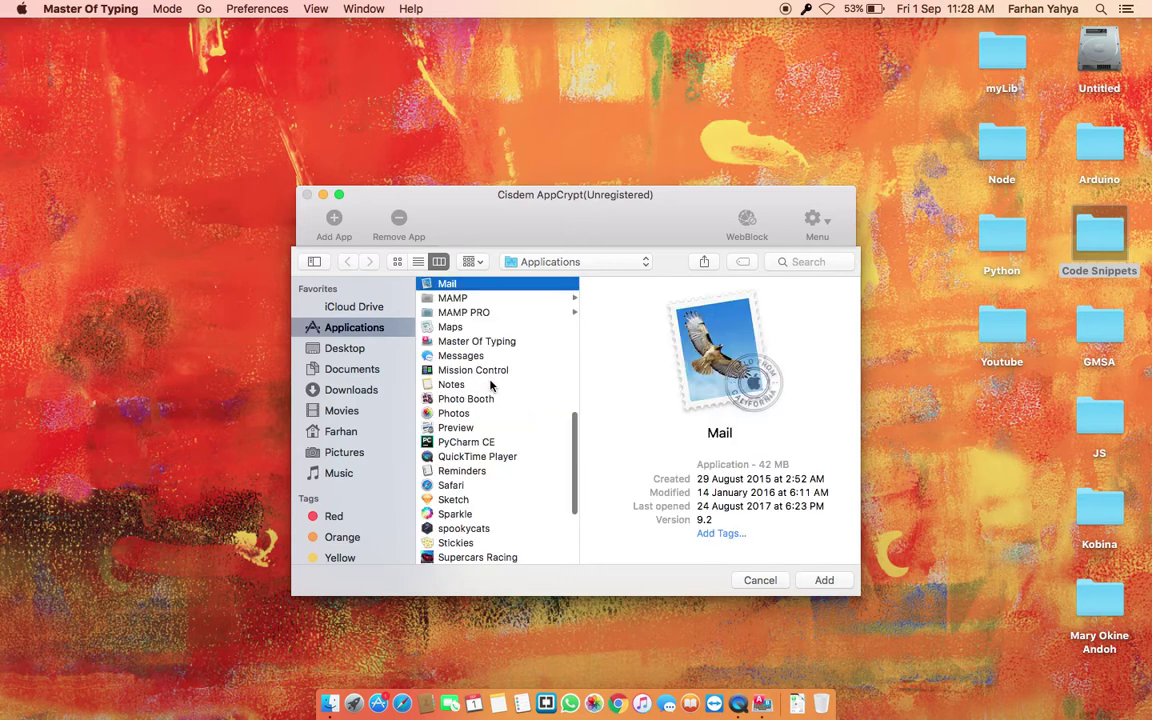
pyautogui.click(488, 343)
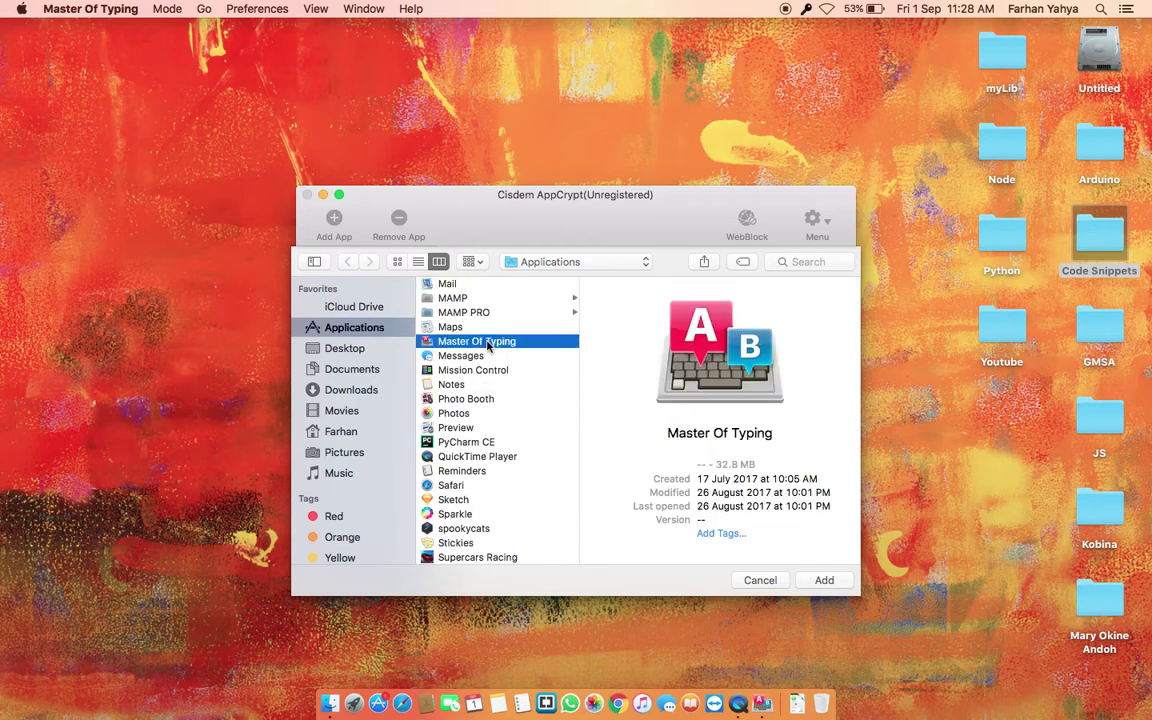
pyautogui.click(822, 580)
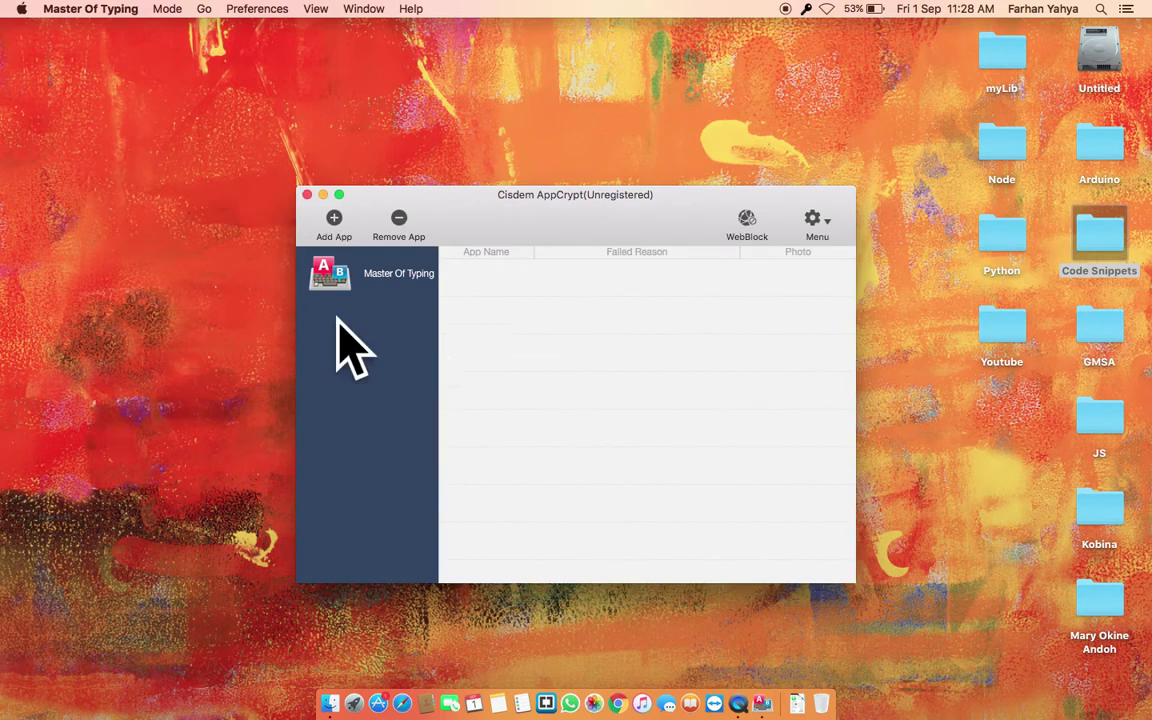
# - Close AppCrypt, then launch, quit and relaunch Master Of Typing to trigger the lock
pyautogui.click(307, 195)
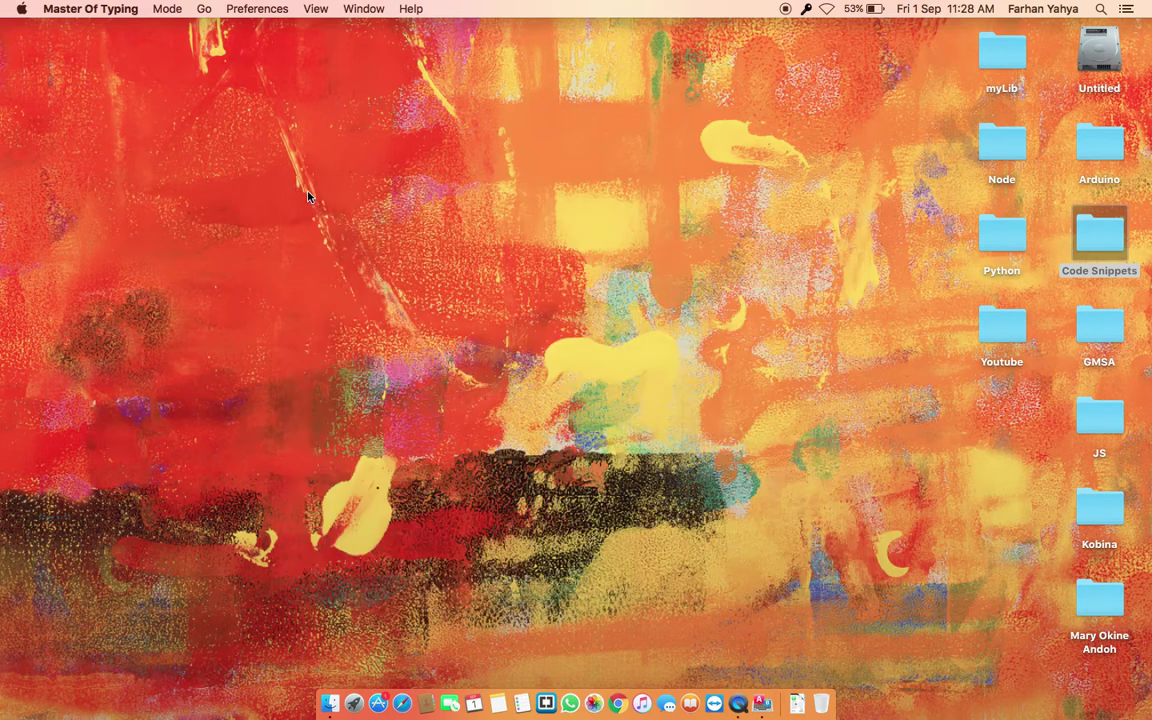
pyautogui.press('F4')
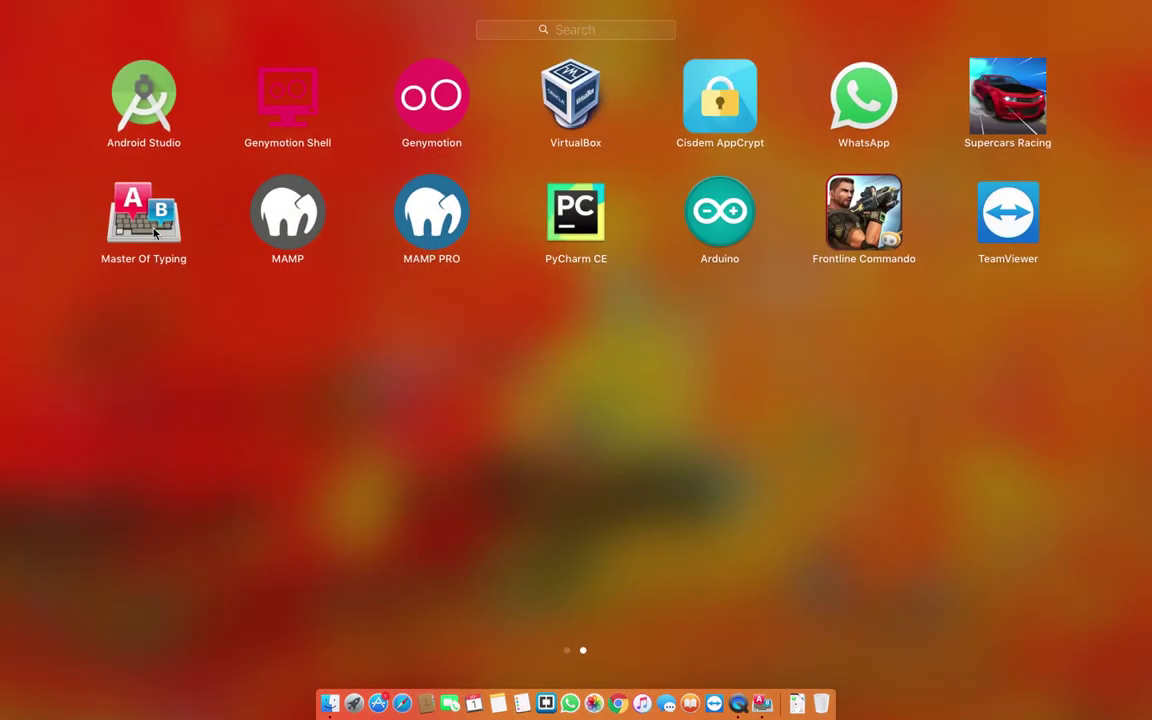
pyautogui.click(150, 225)
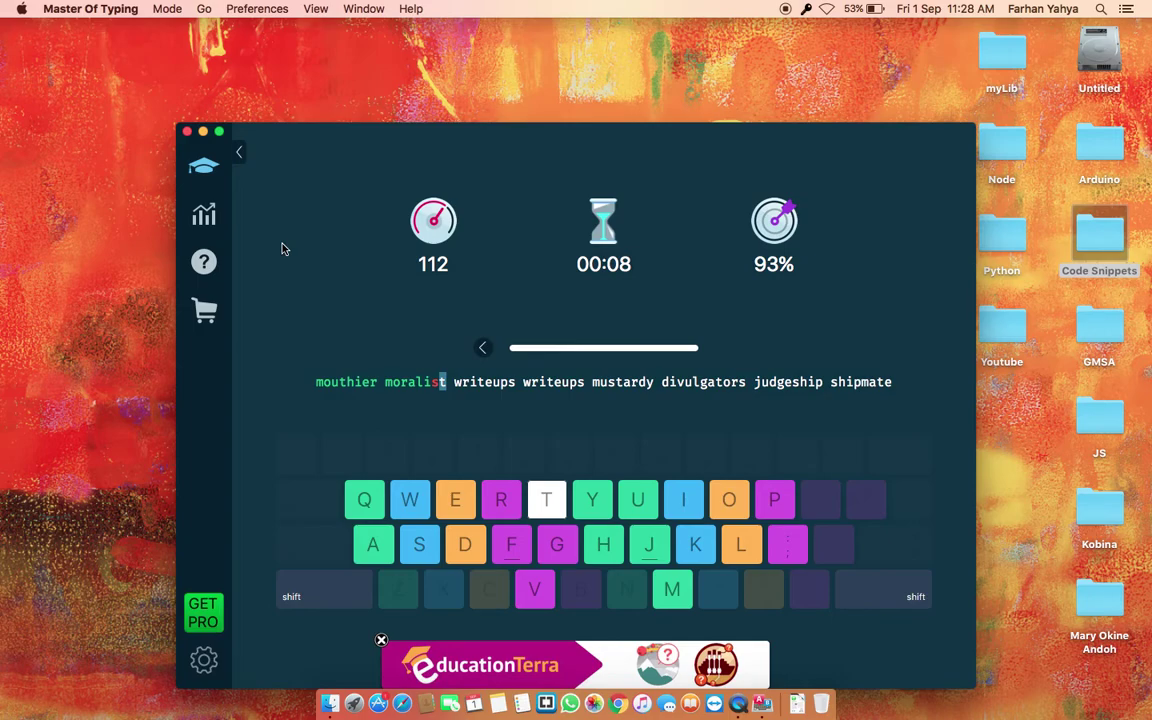
pyautogui.press('super+q')
pyautogui.press('F4')
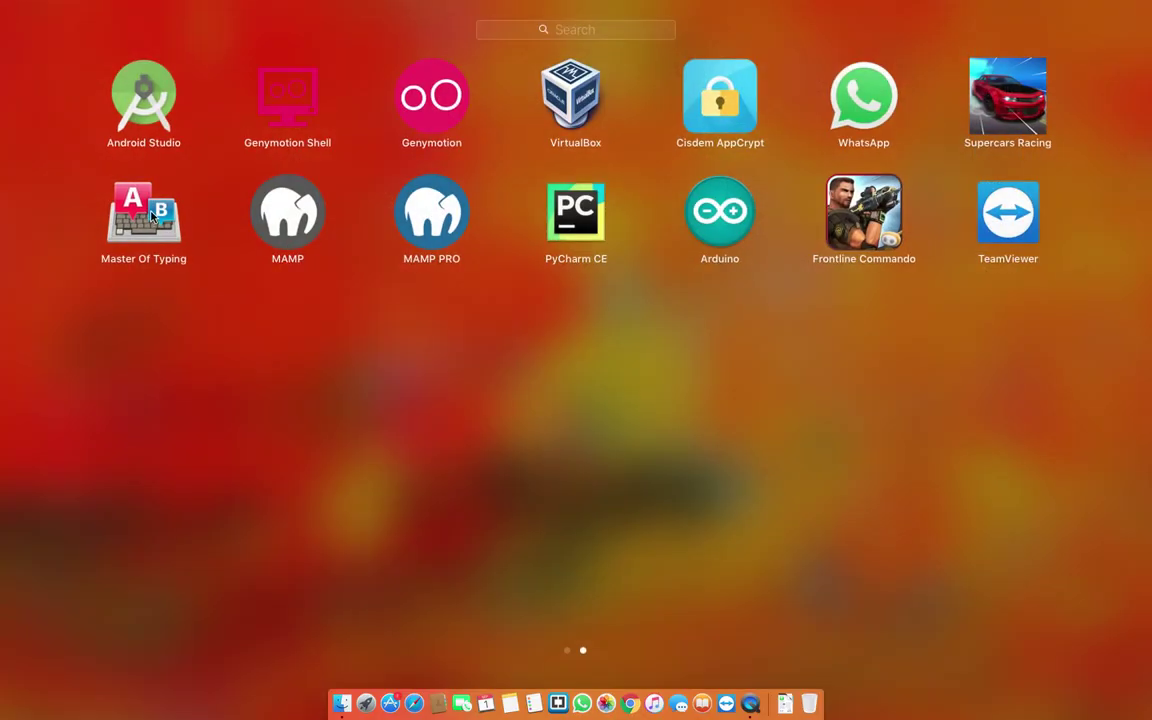
pyautogui.click(150, 218)
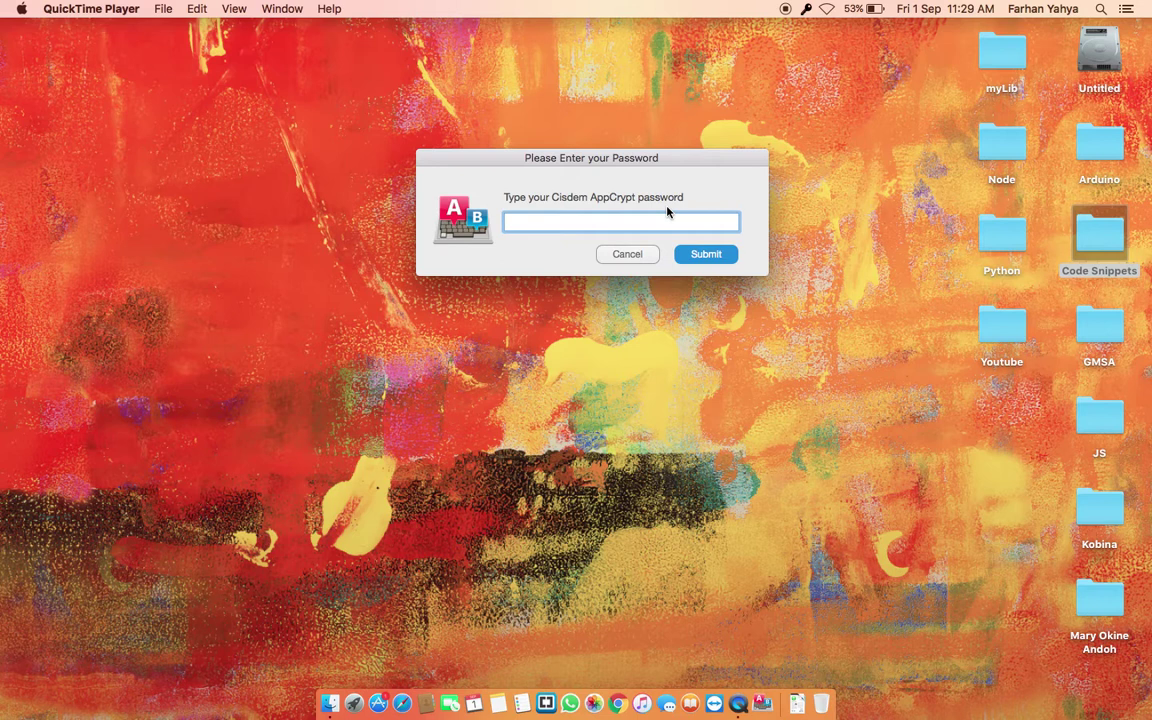
# - Submit a wrong password at AppCrypt's prompt, then clear the rejected entry
pyautogui.write('********')
pyautogui.click(726, 257)
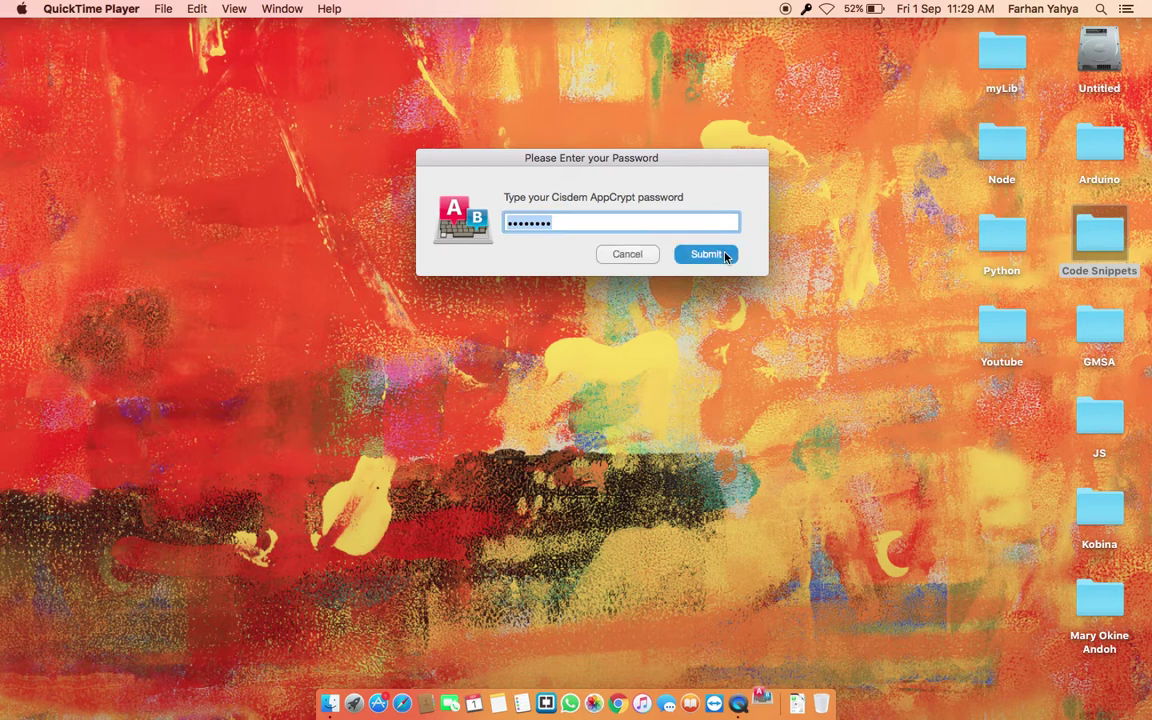
pyautogui.press('BackSpace')
# - Enter the correct password to open Master Of Typing, then close its window
pyautogui.write('****')
pyautogui.press('BackSpace')
pyautogui.press('BackSpace')
pyautogui.press('BackSpace')
pyautogui.press('BackSpace')
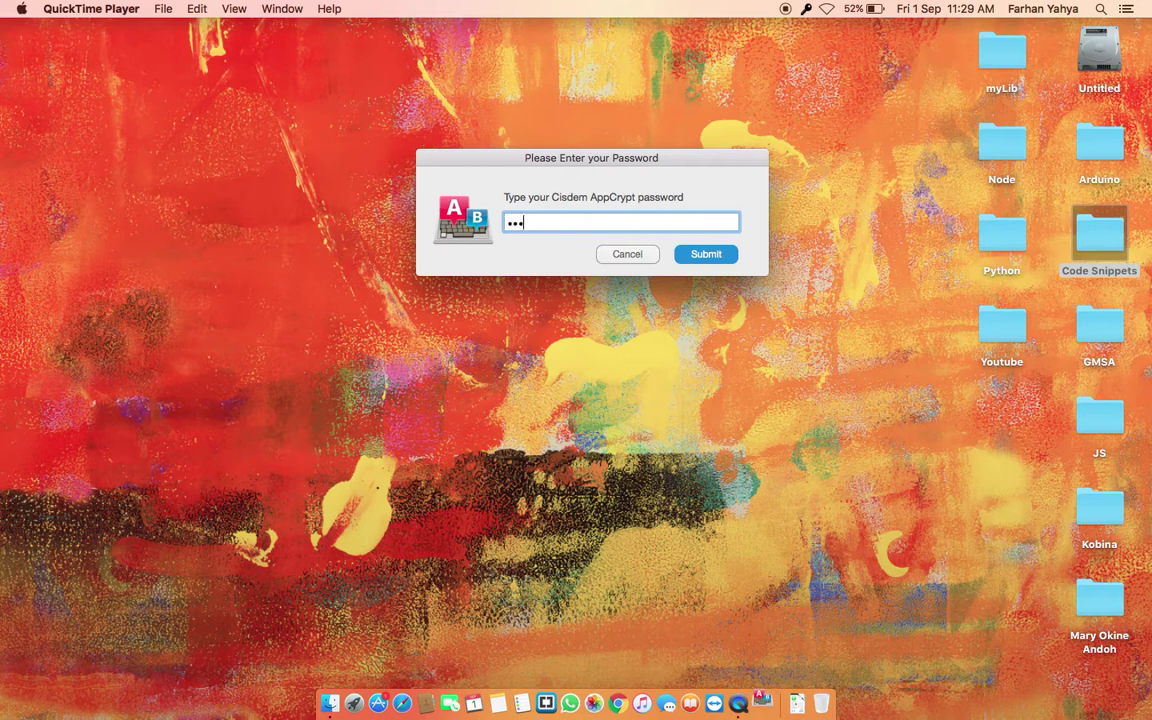
pyautogui.write('**')
pyautogui.press('BackSpace')
pyautogui.write('*****')
pyautogui.press('Return')
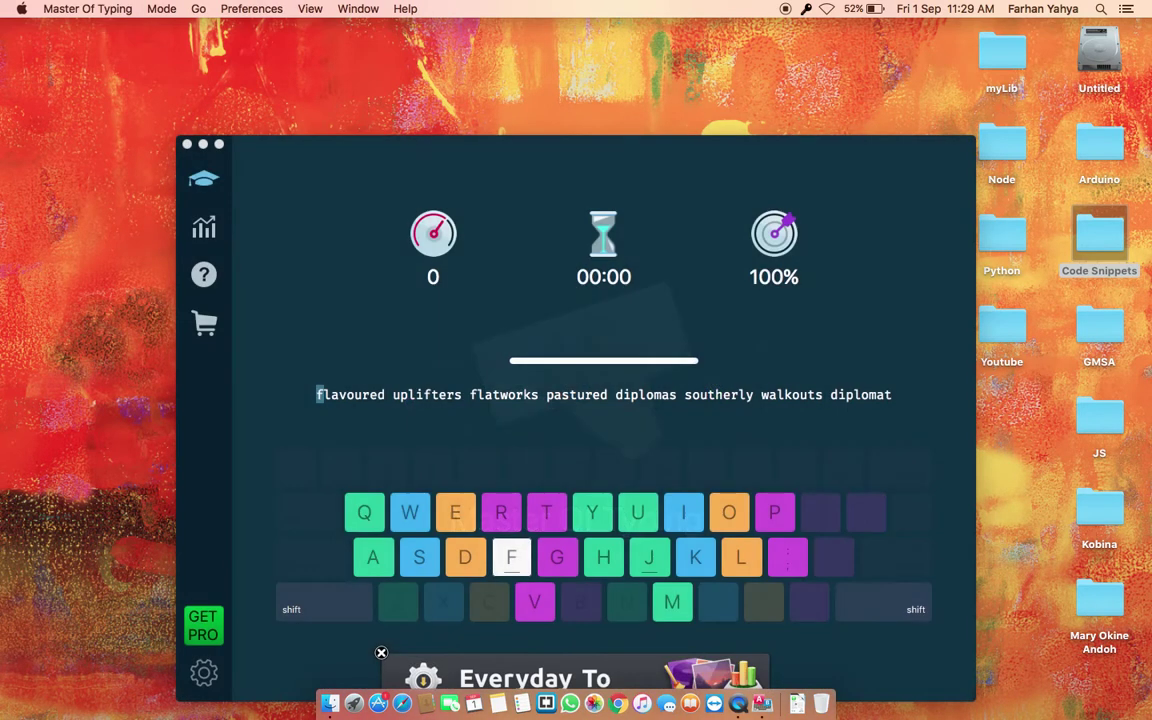
pyautogui.click(187, 144)
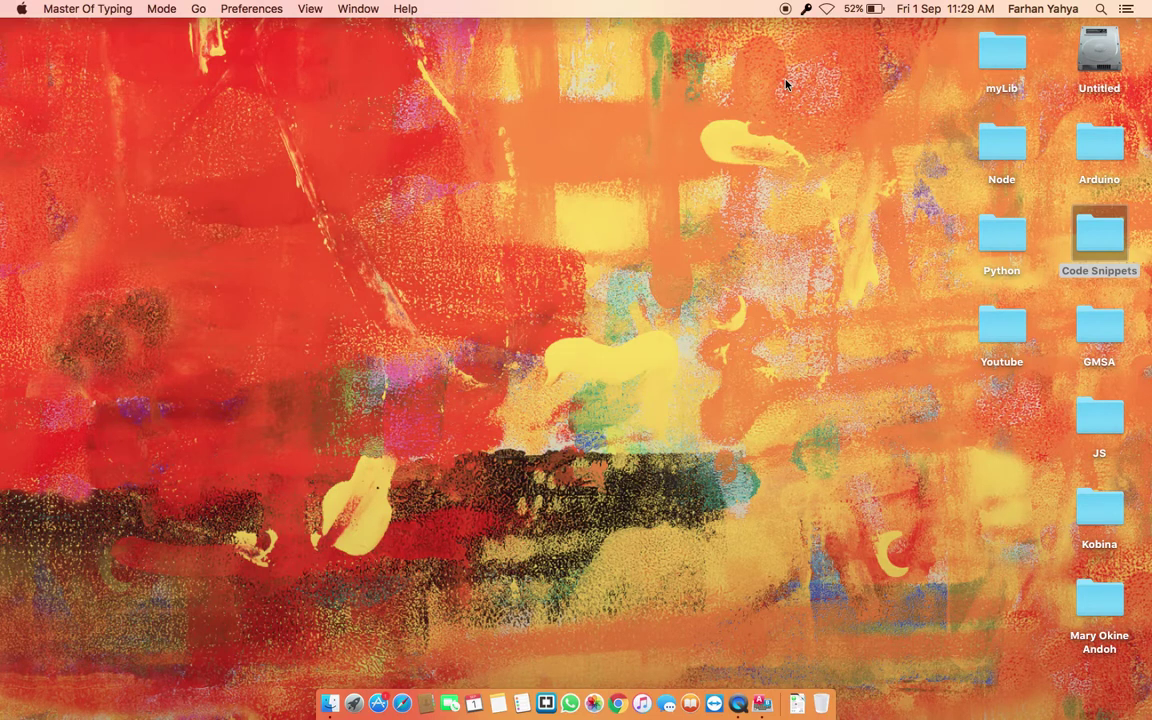
# - Open AppCrypt's main window from the menu-bar key icon and unlock it with the password
pyautogui.click(806, 8)
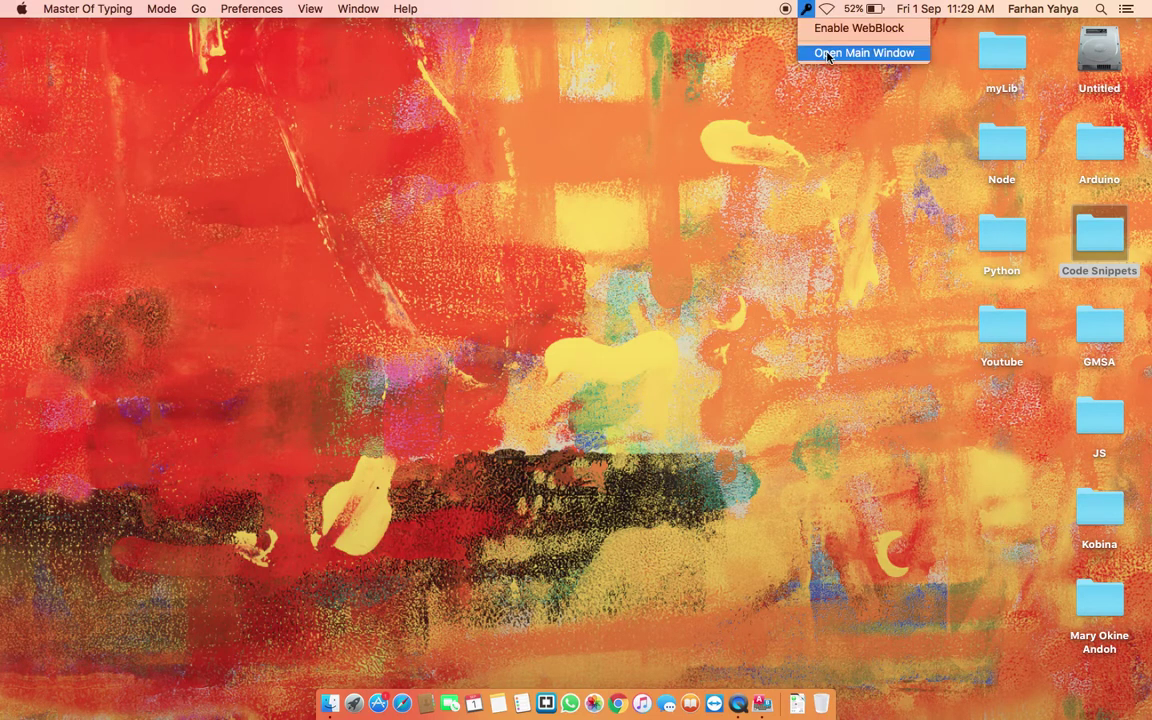
pyautogui.click(820, 52)
pyautogui.write('*******')
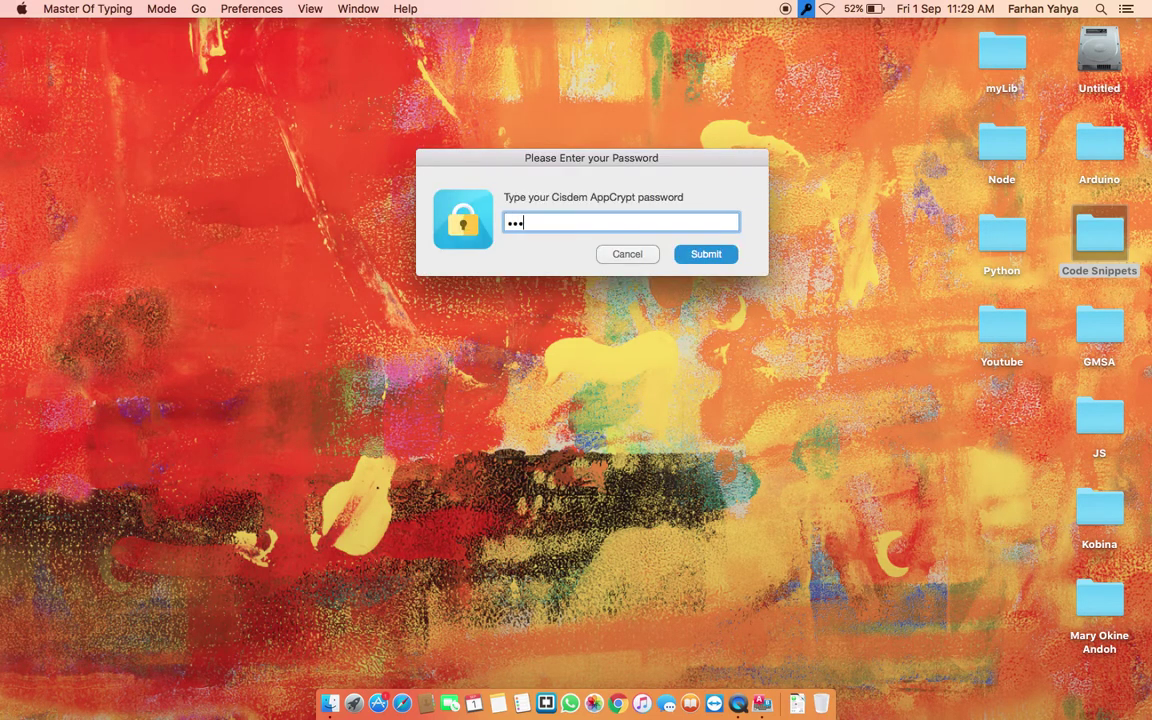
pyautogui.press('Return')
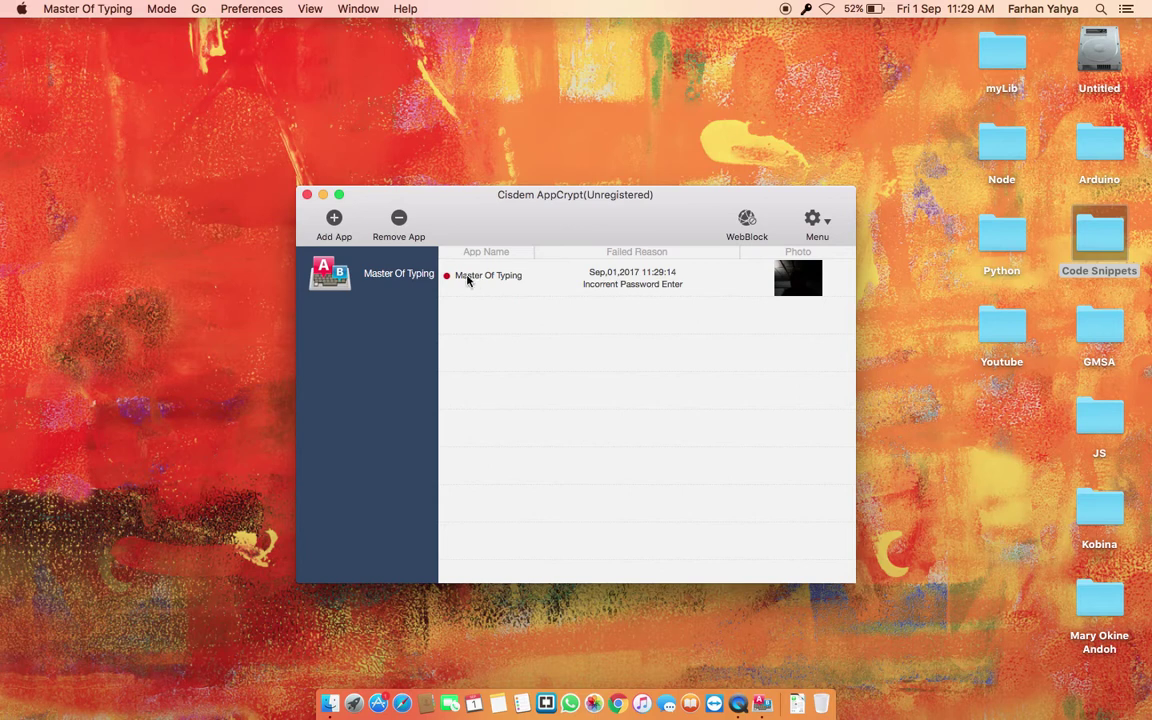
# - View the webcam photo of the failed attempt, then close the Record Picture window
pyautogui.click(744, 279)
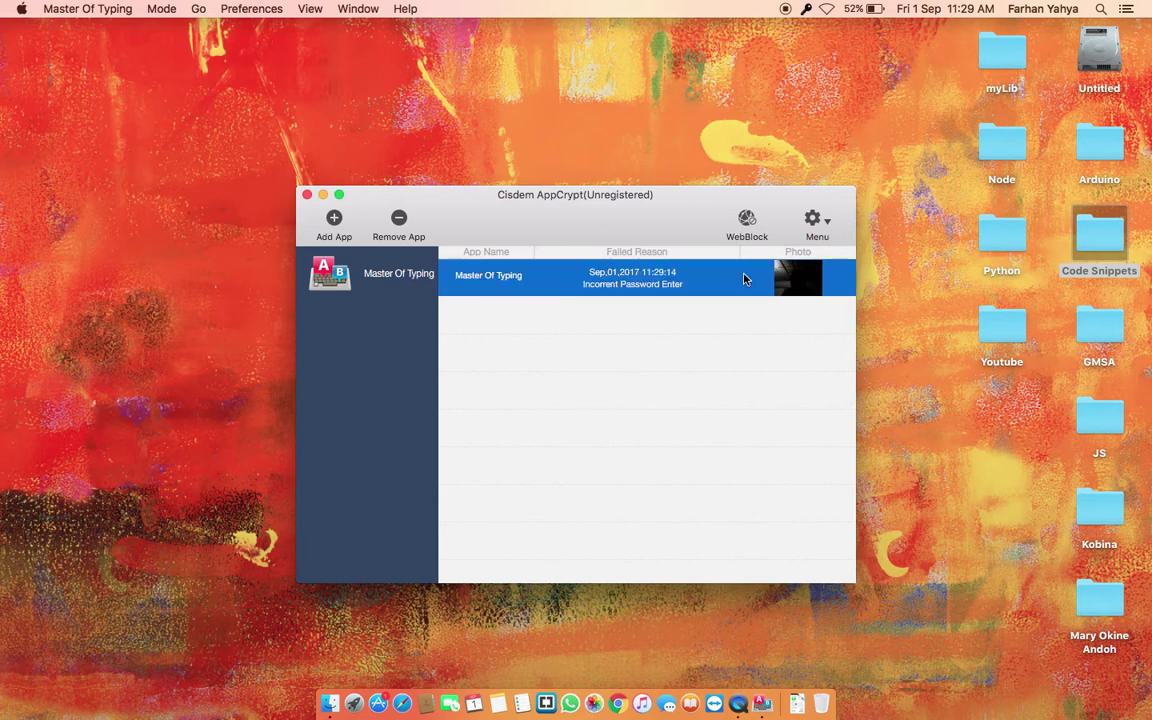
pyautogui.doubleClick(815, 280)
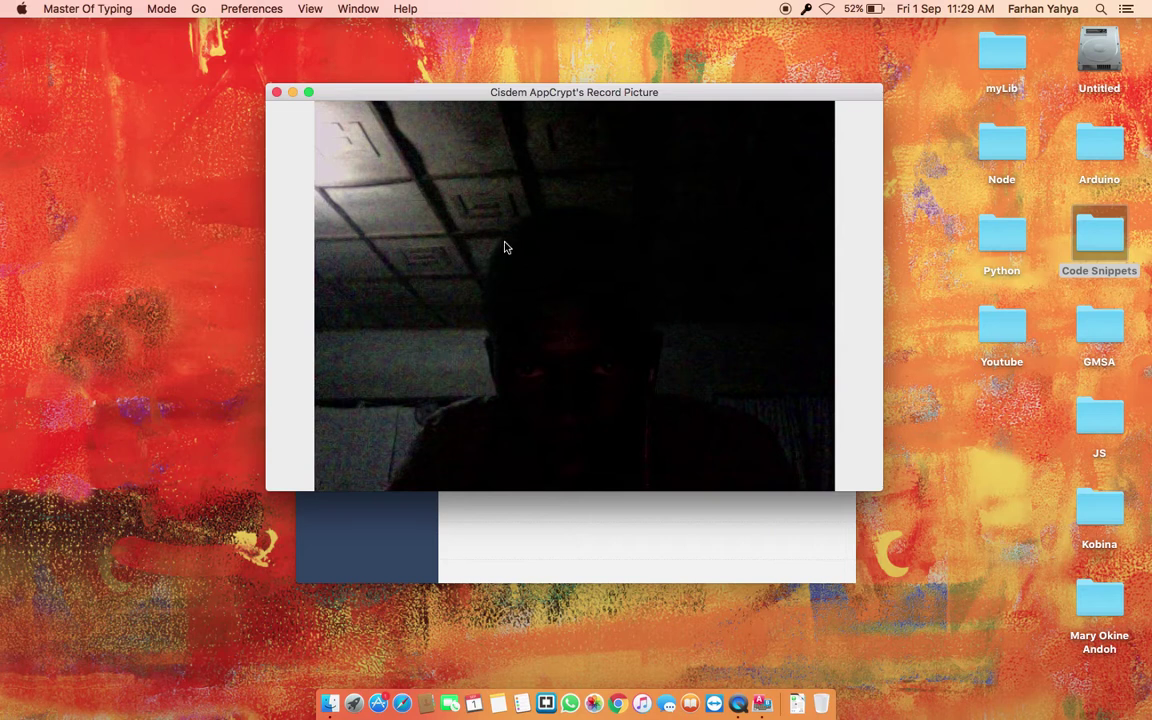
pyautogui.click(276, 92)
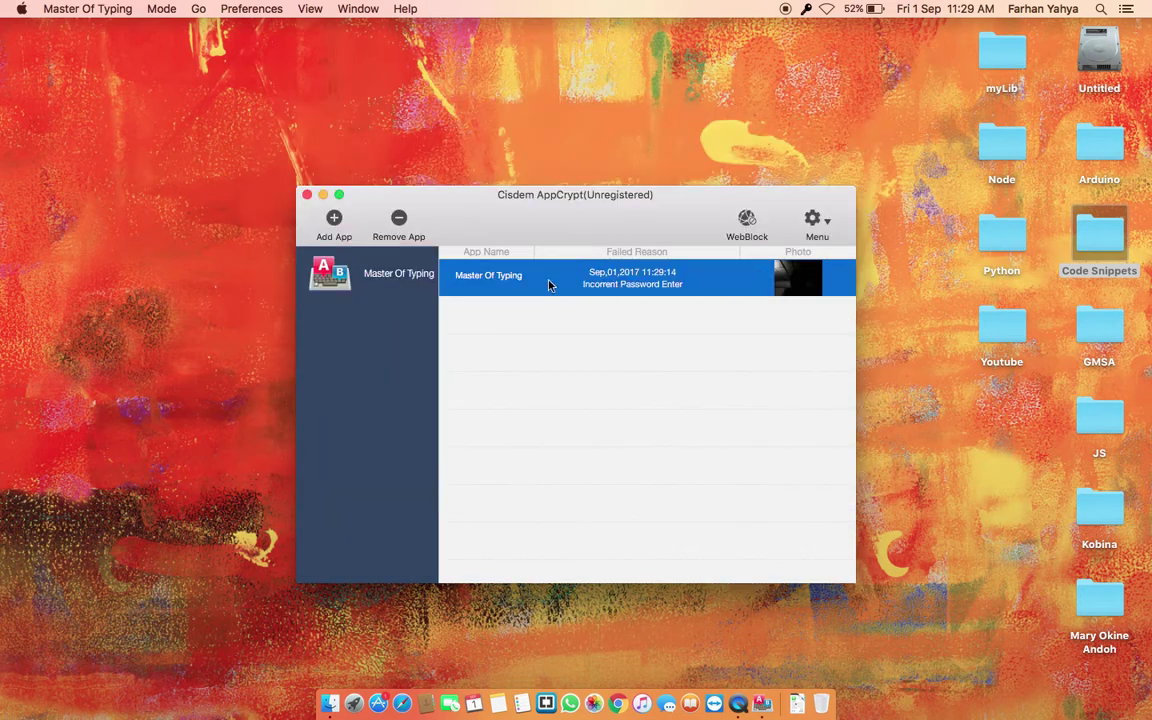
# - Delete the failed-password log entry, then open the WebBlock preferences
pyautogui.click(710, 275)
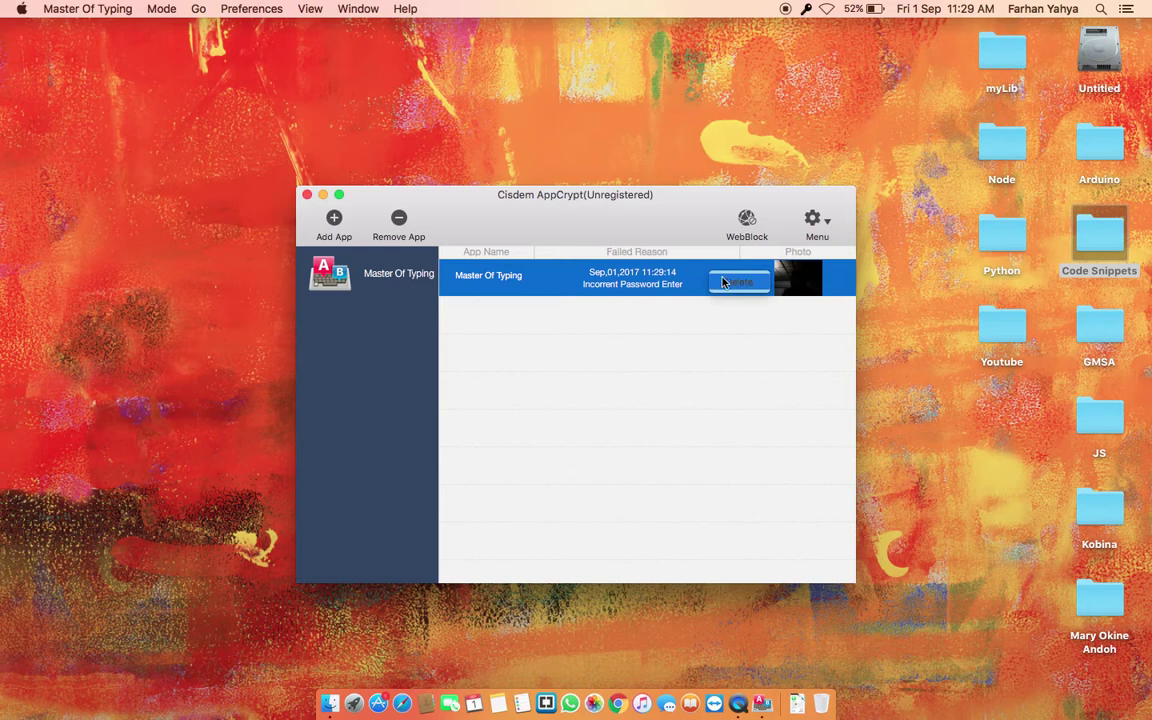
pyautogui.click(742, 285)
pyautogui.click(748, 226)
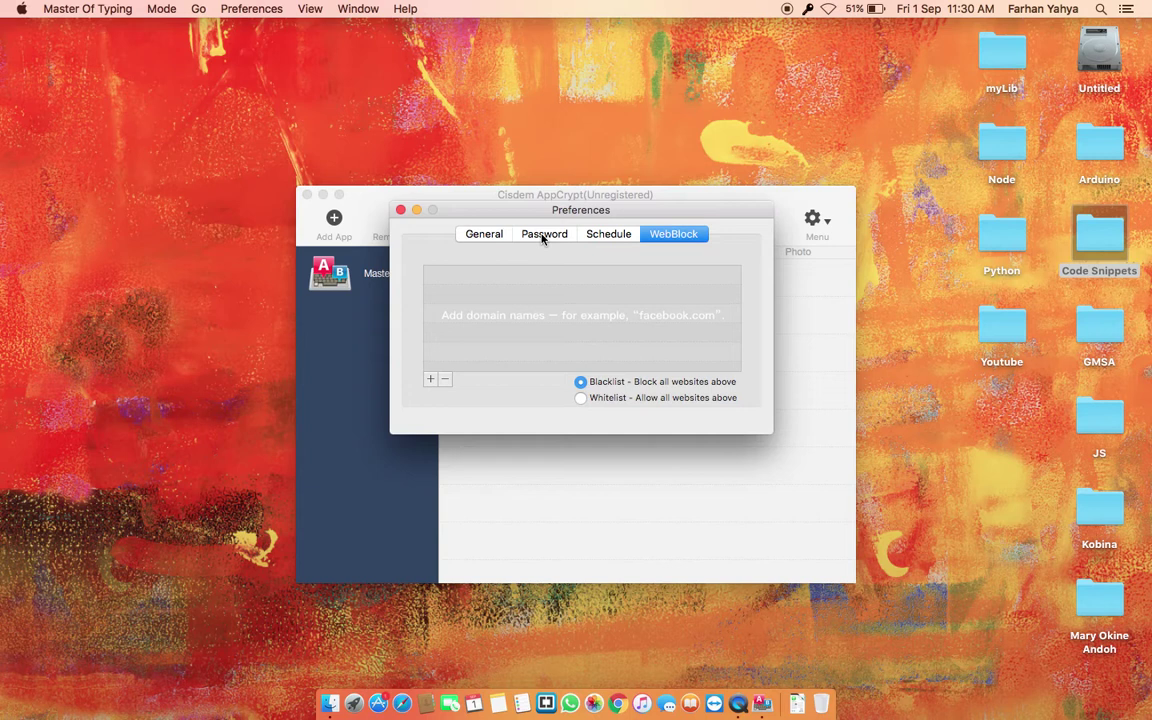
pyautogui.click(401, 211)
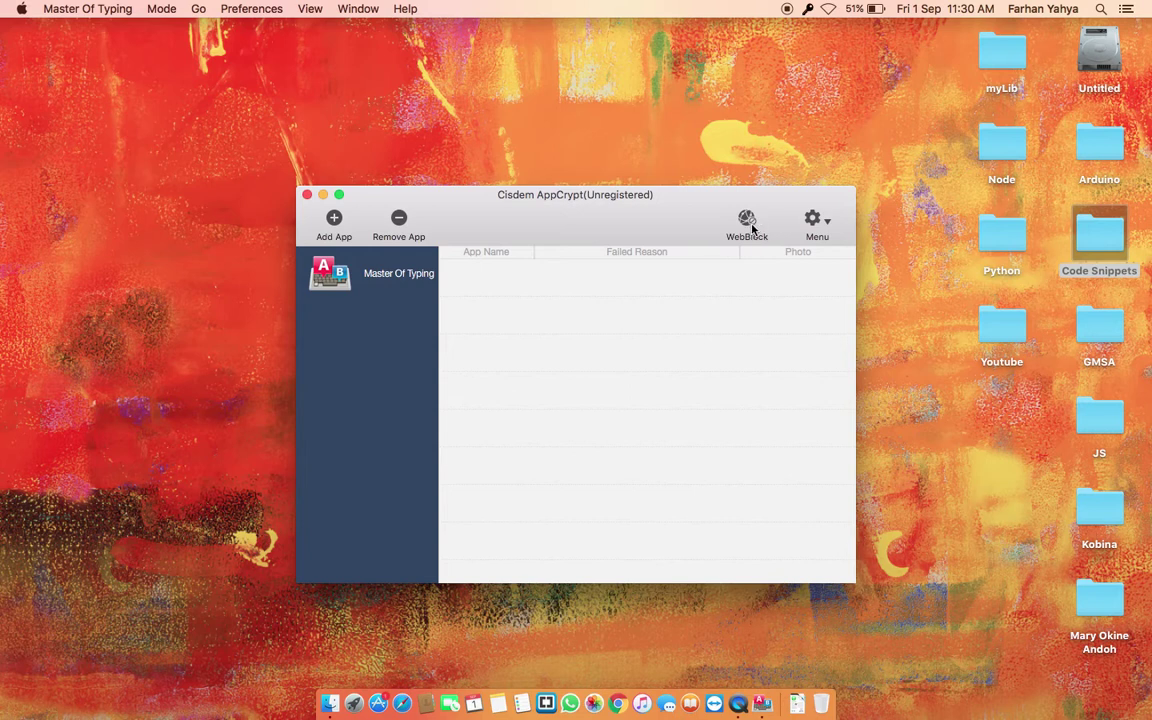
pyautogui.click(815, 229)
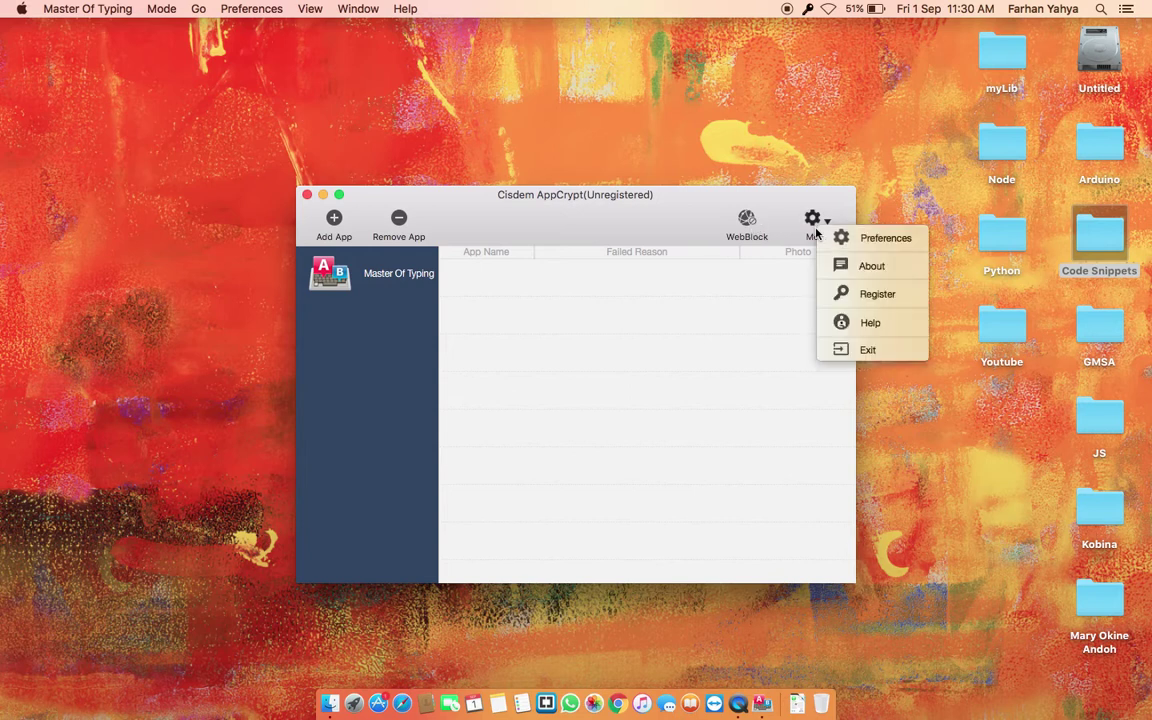
pyautogui.click(846, 293)
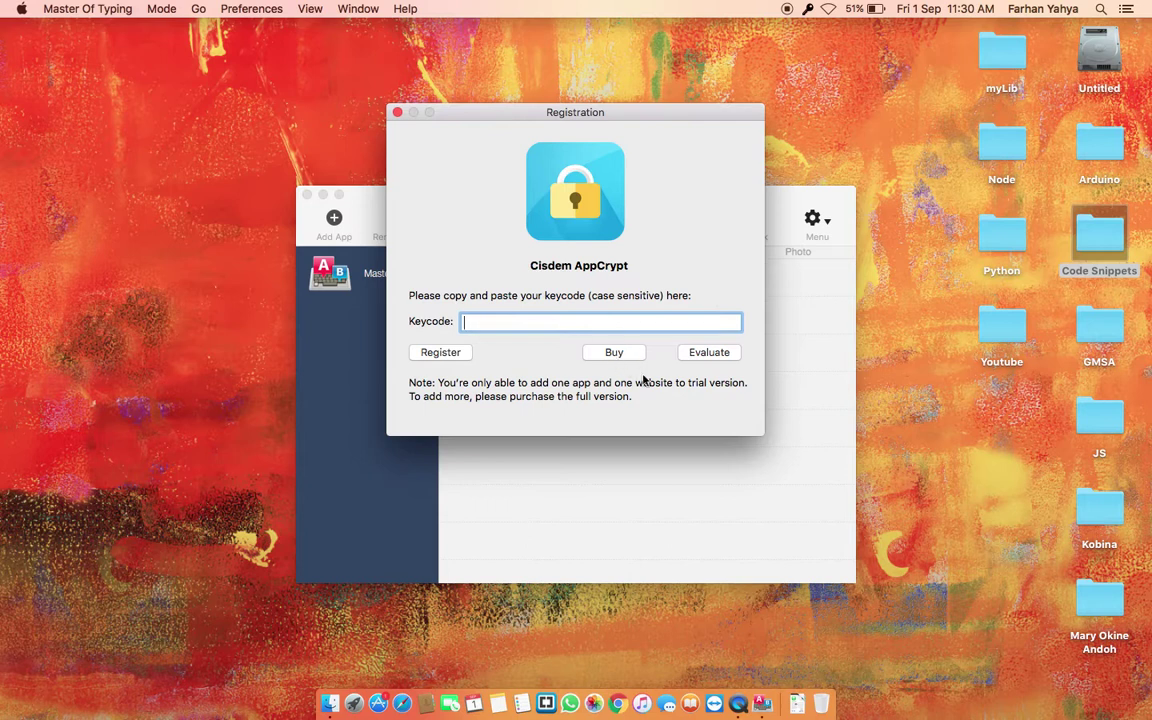
pyautogui.click(397, 112)
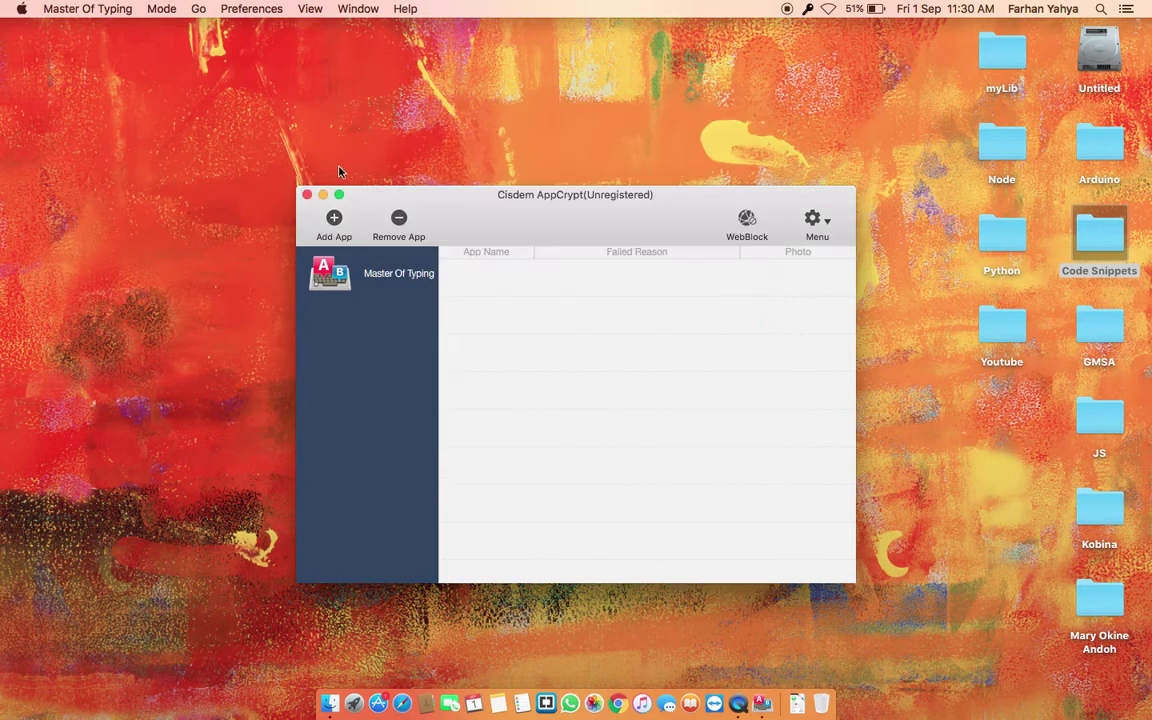
pyautogui.click(378, 290)
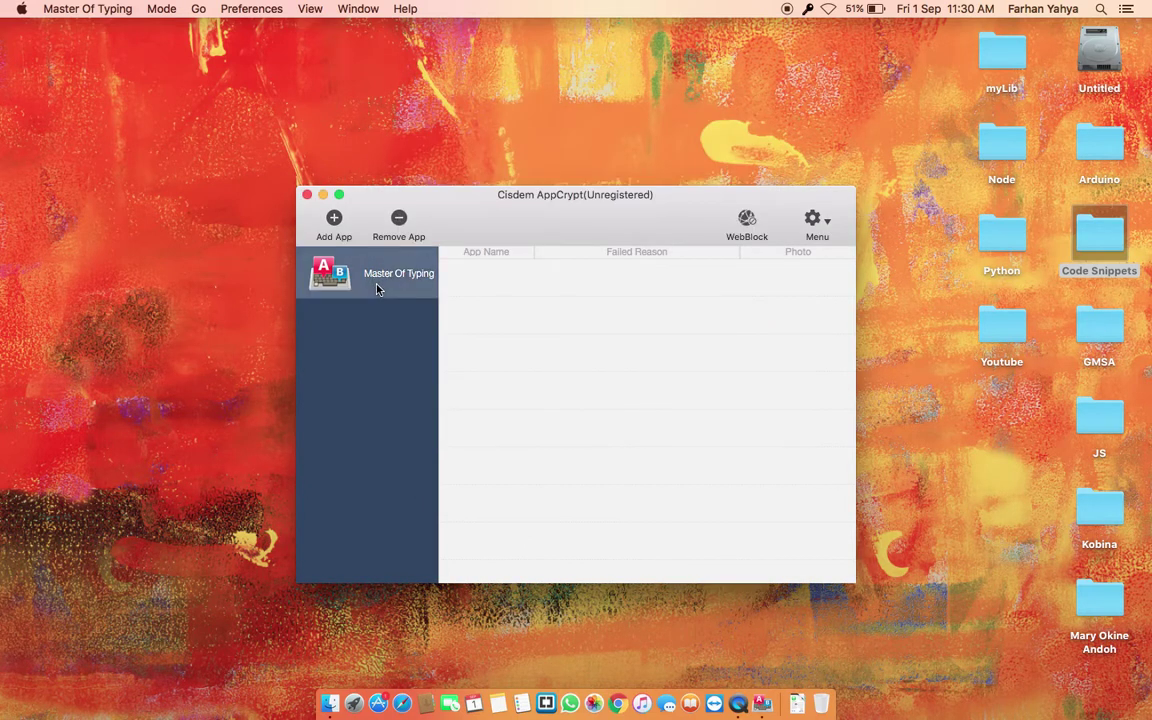